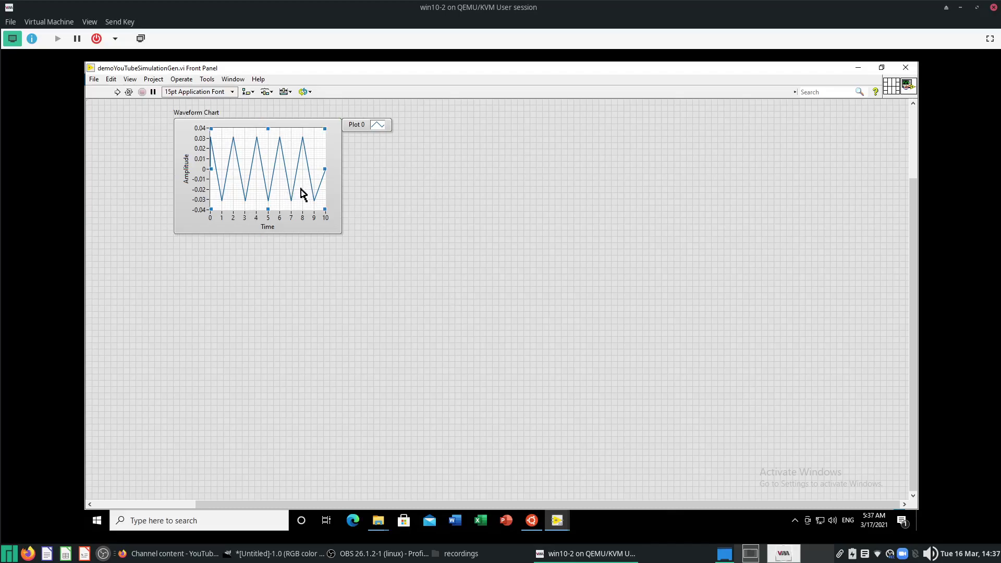
- Open the SimEx Sine example VI from the controlSystems folder and run it
click(323, 215)
mouse_move(555, 523)
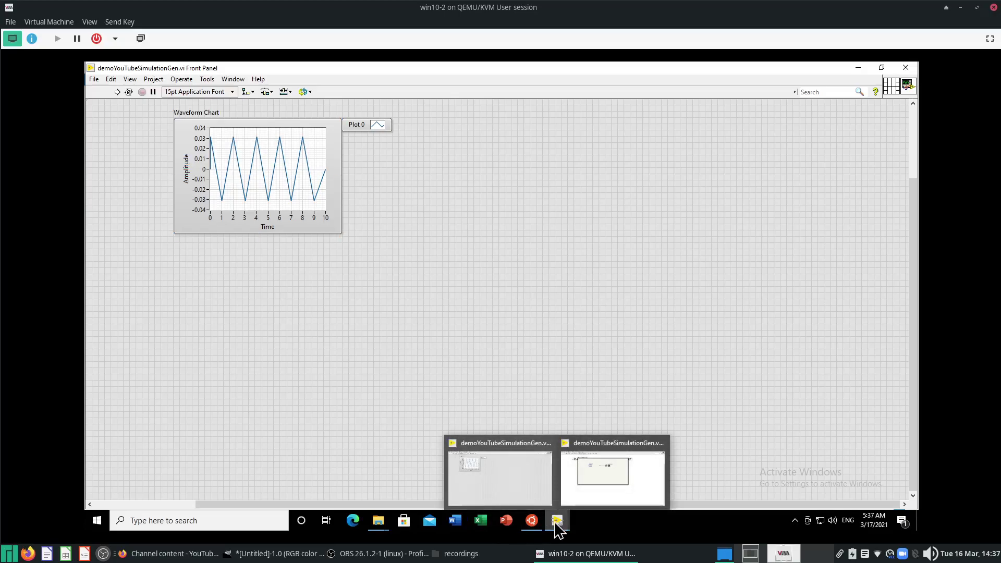
mouse_move(378, 520)
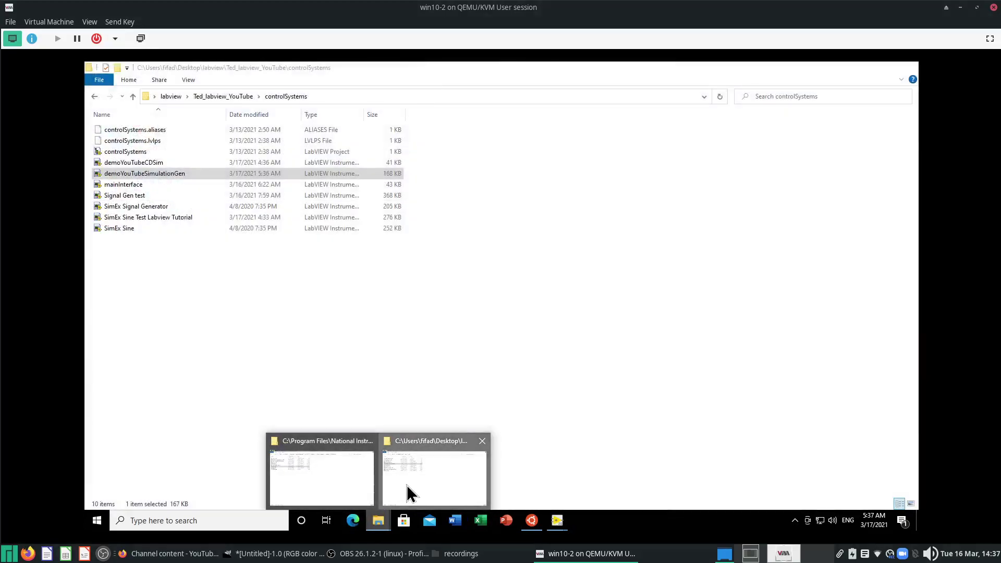
click(406, 485)
double_click(155, 229)
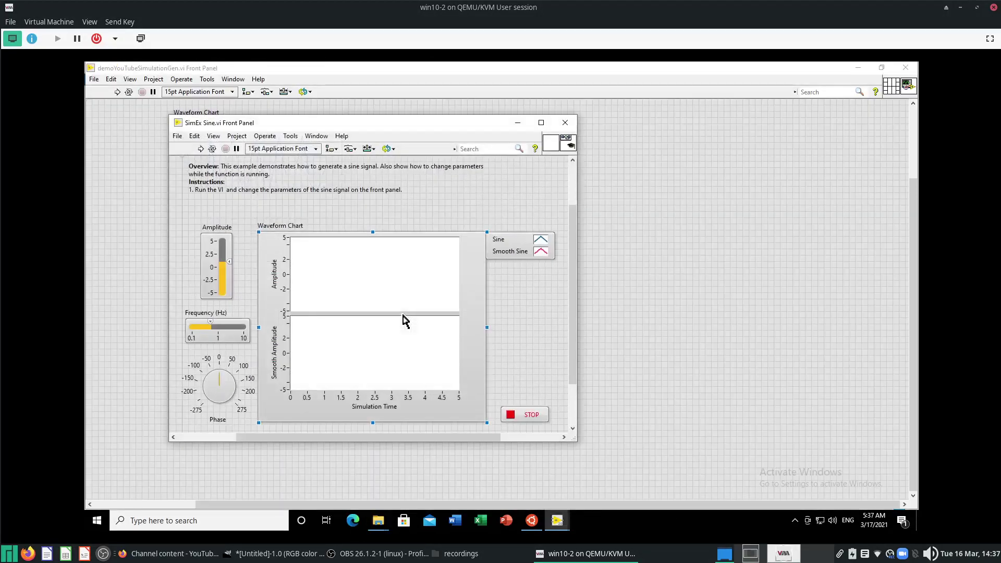
click(221, 172)
click(201, 149)
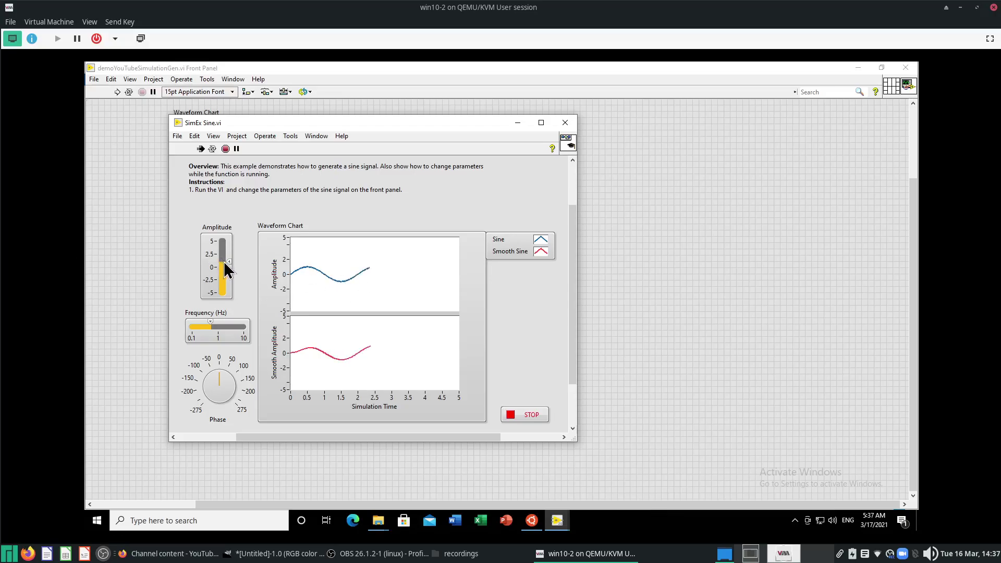
- Raise amplitude to about 3.5 and frequency to about 1.5 Hz, shift the phase, then view the block diagram
mouse_move(230, 261)
mouse_down()
mouse_move(236, 250)
mouse_move(238, 267)
mouse_up()
mouse_move(210, 324)
mouse_down()
mouse_move(198, 326)
mouse_move(224, 330)
mouse_up()
drag(230, 391, 218, 373)
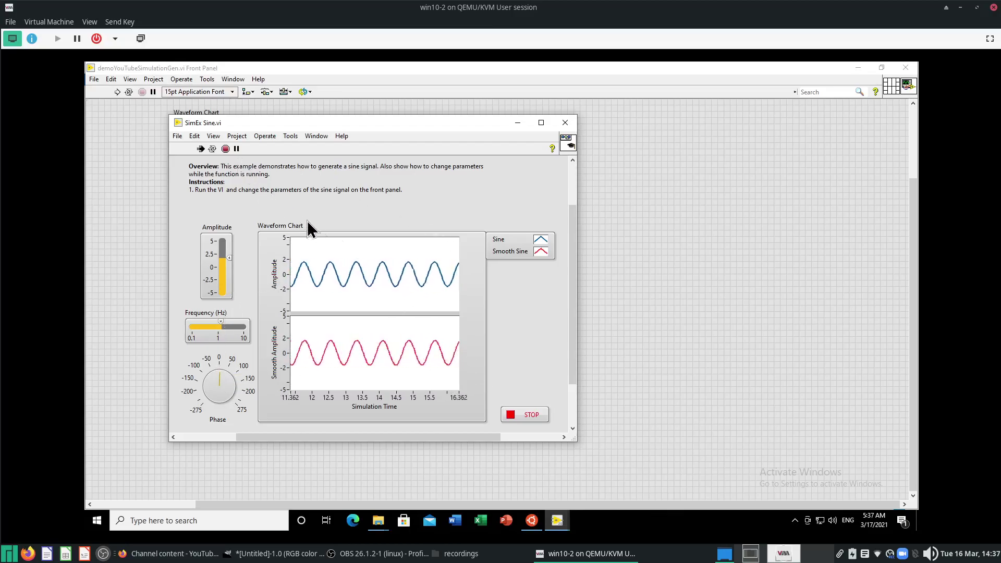
key(ctrl+e)
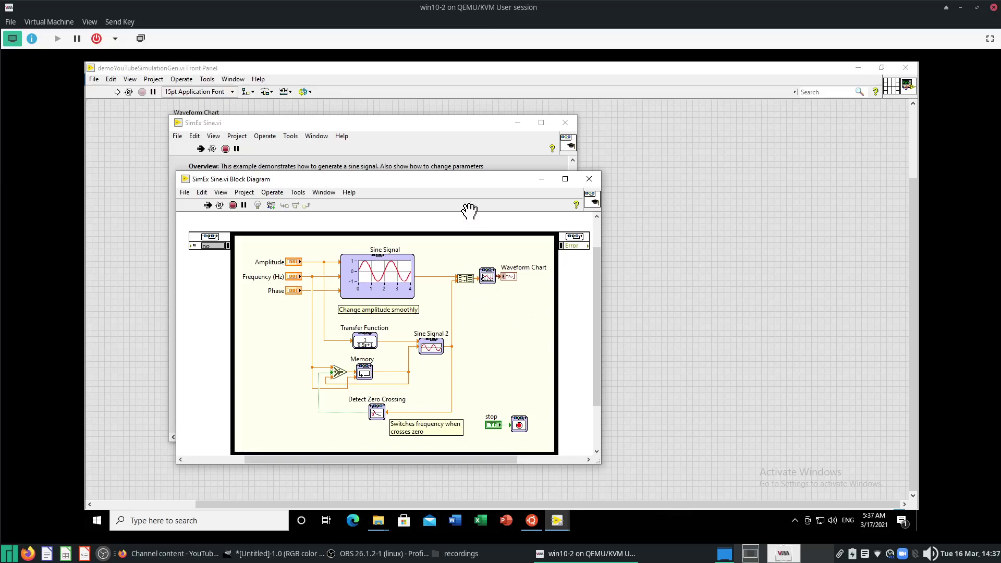
- Abort the running SimEx Sine example and close its block diagram and front panel
click(233, 205)
click(589, 179)
click(563, 124)
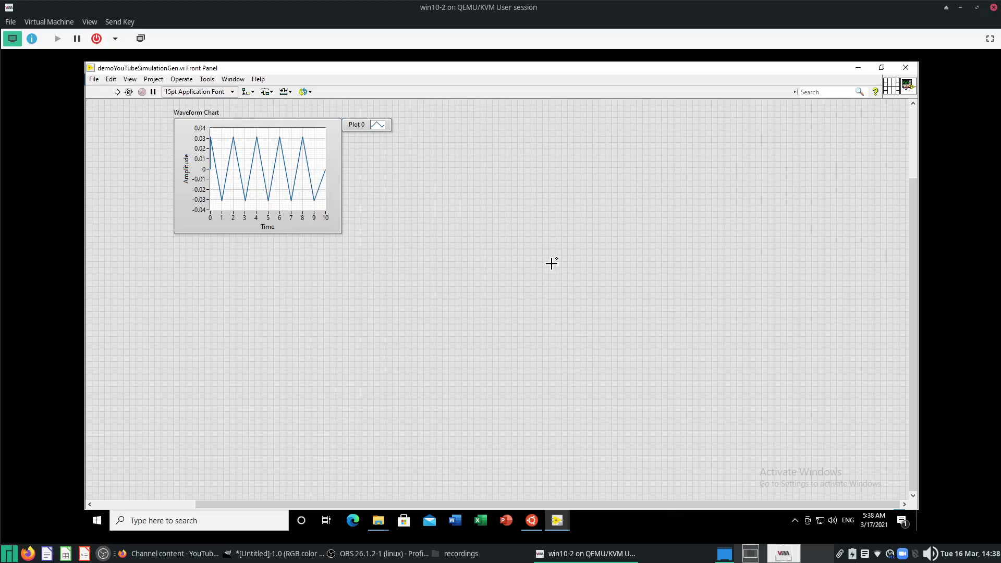
- Switch between the demo VI's front panel and block diagram, finishing on the block diagram
click(230, 159)
key(ctrl+e)
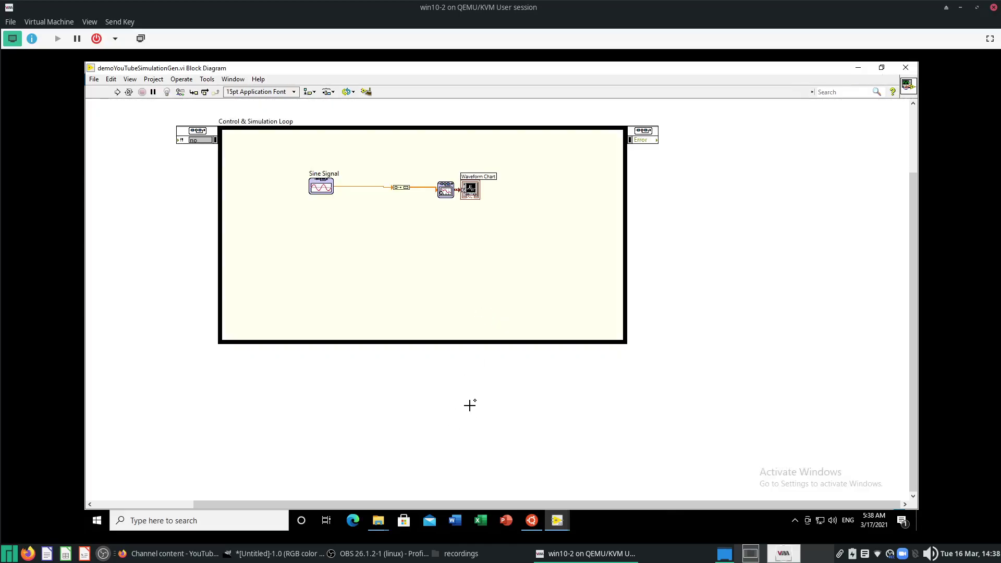
key(ctrl+e)
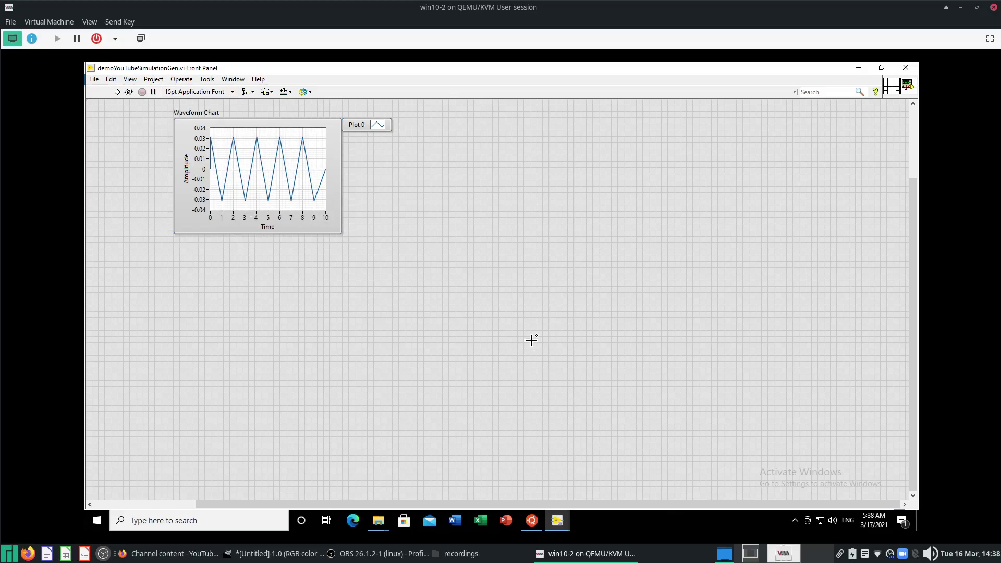
click(260, 203)
click(333, 177)
click(619, 267)
key(ctrl+e)
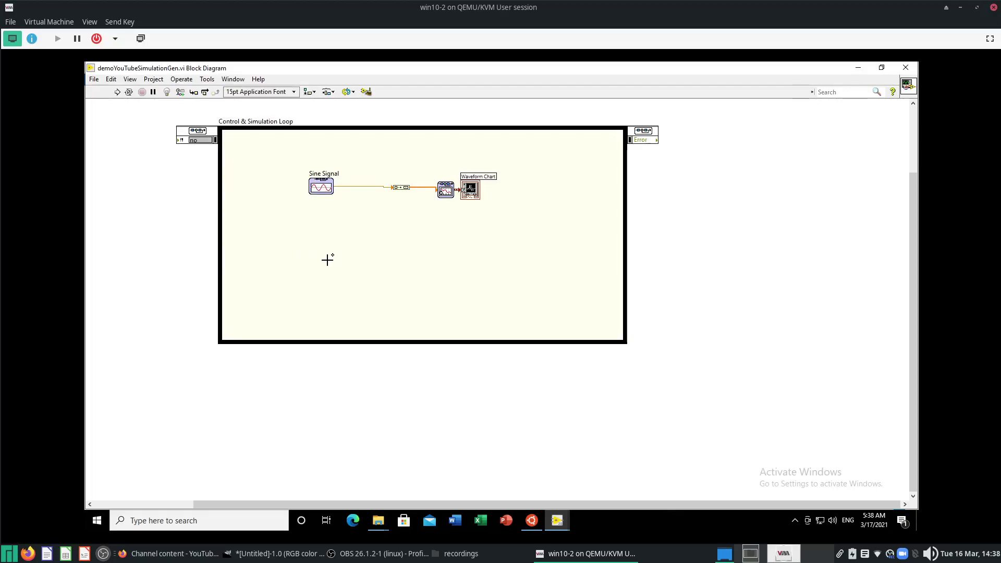
click(377, 554)
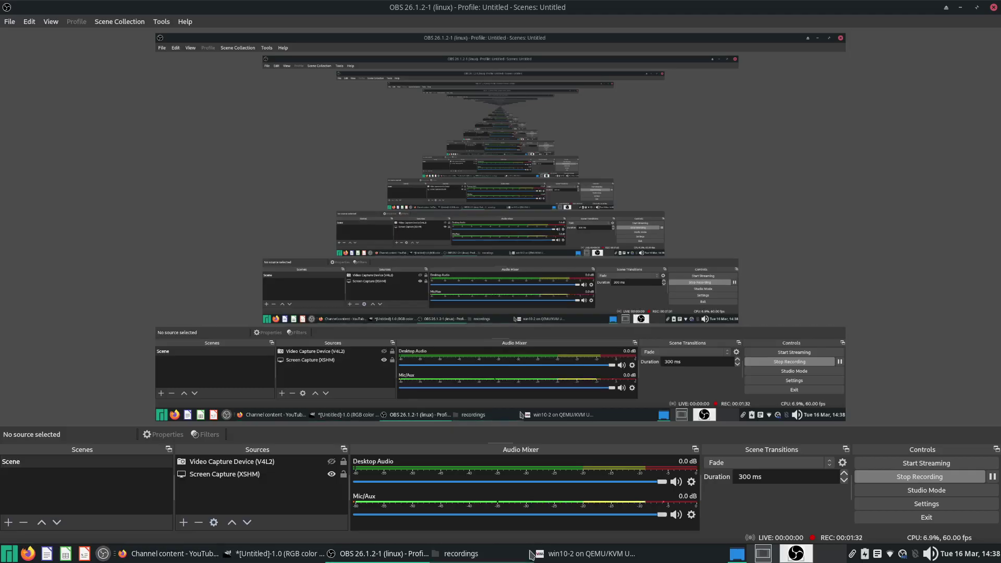
click(552, 556)
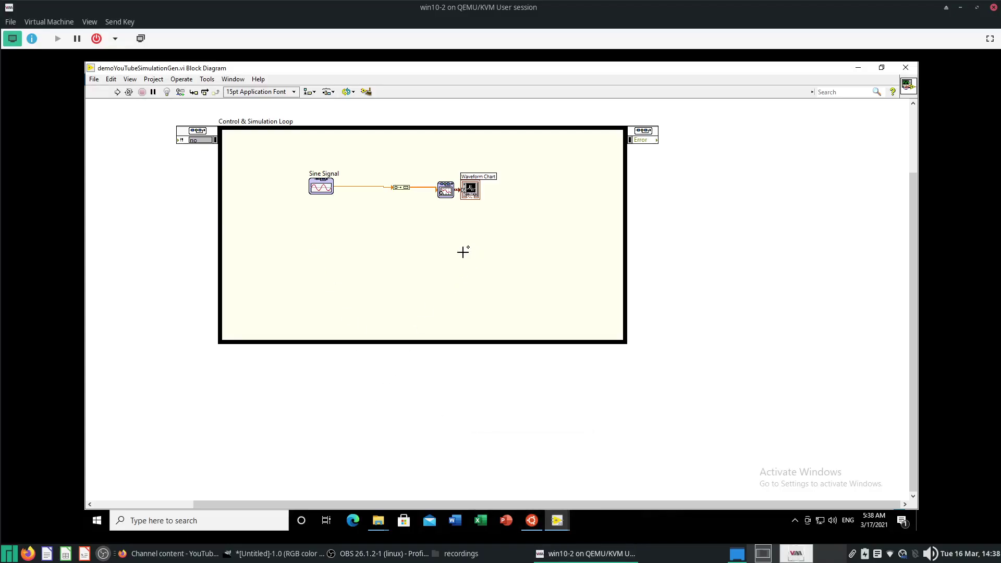
- Open the loop's simulation parameters, review the Timing Parameters tab, and reopen them showing Final Time 10 s
double_click(210, 137)
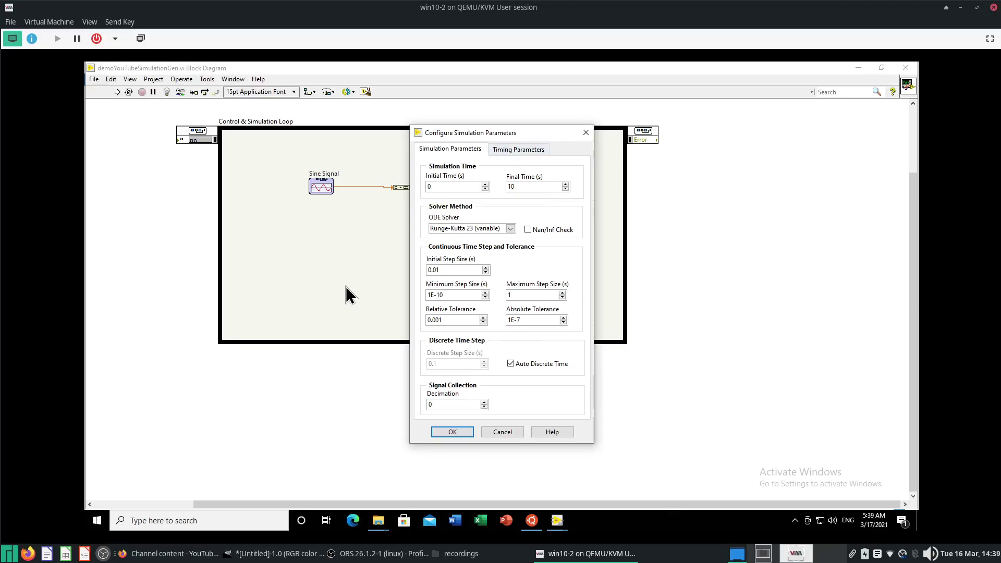
click(584, 133)
key(ctrl+e)
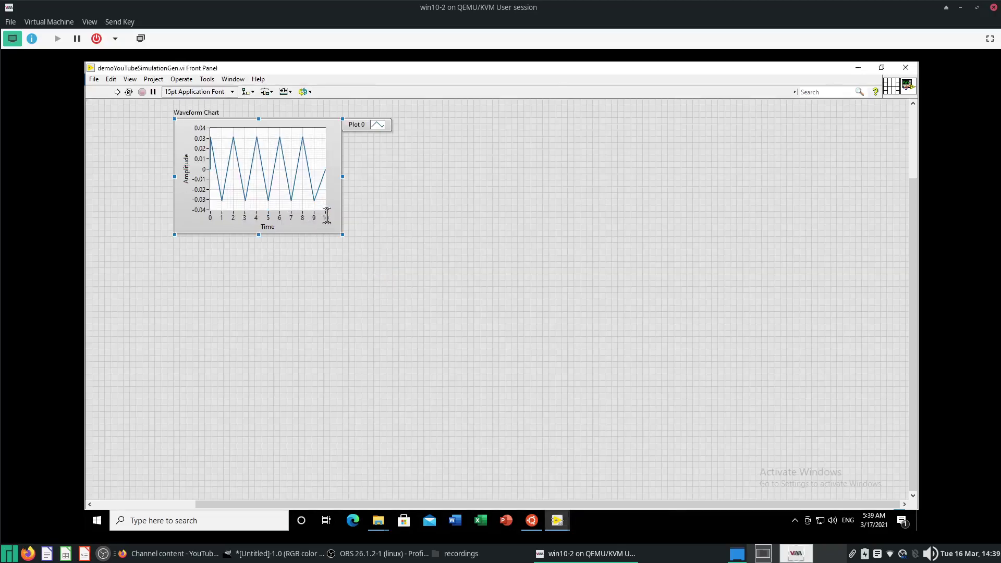
key(ctrl+e)
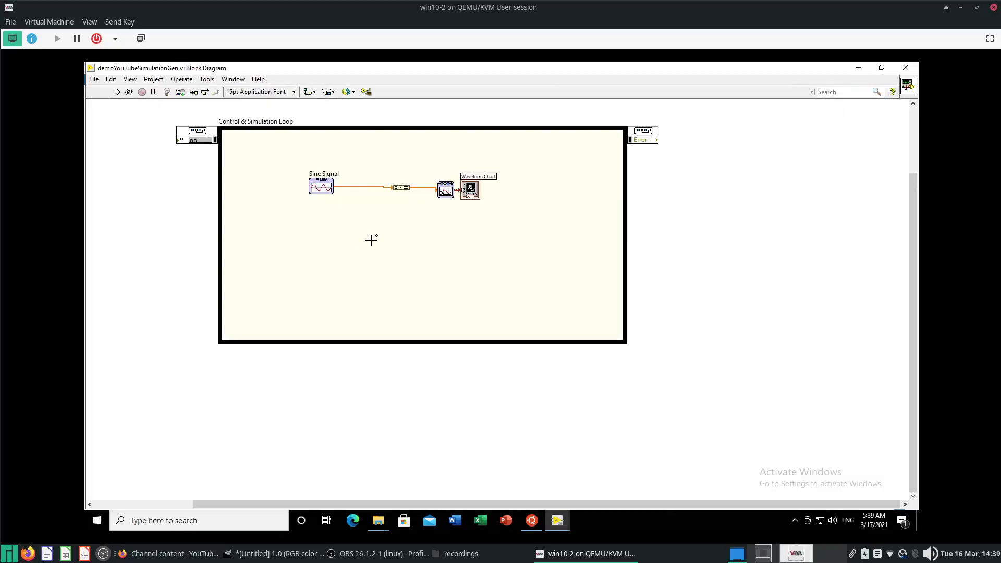
double_click(196, 136)
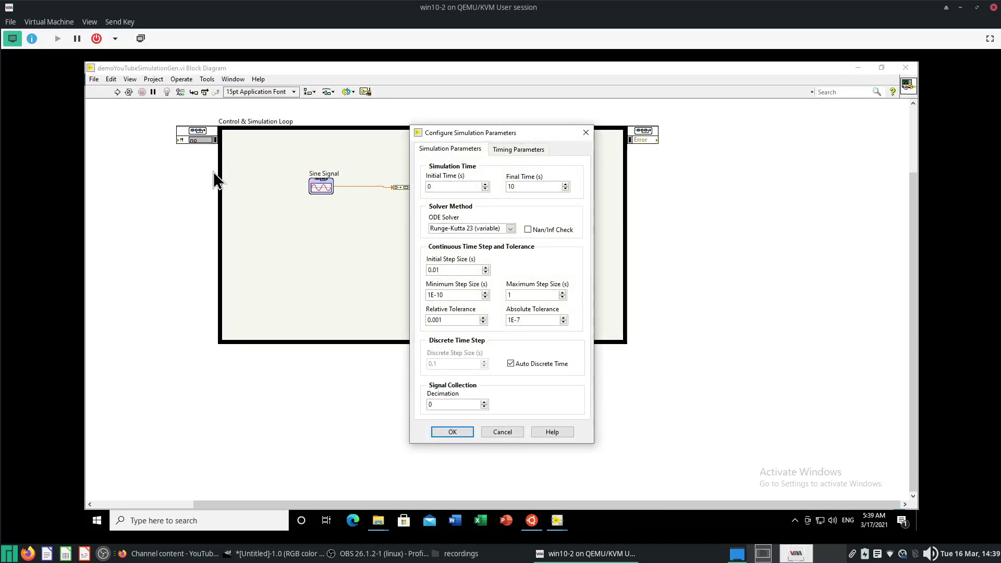
click(525, 151)
click(470, 151)
click(586, 134)
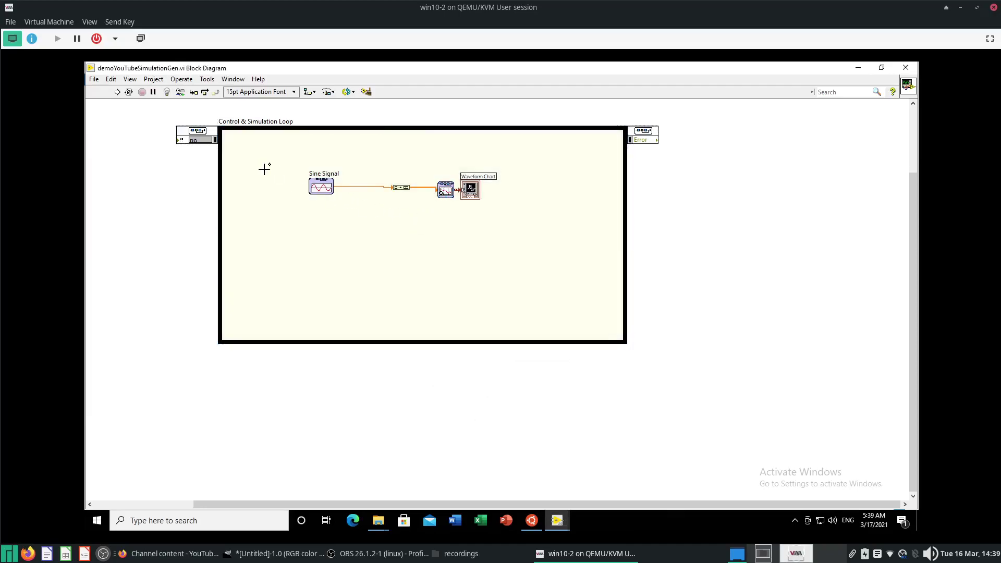
double_click(203, 134)
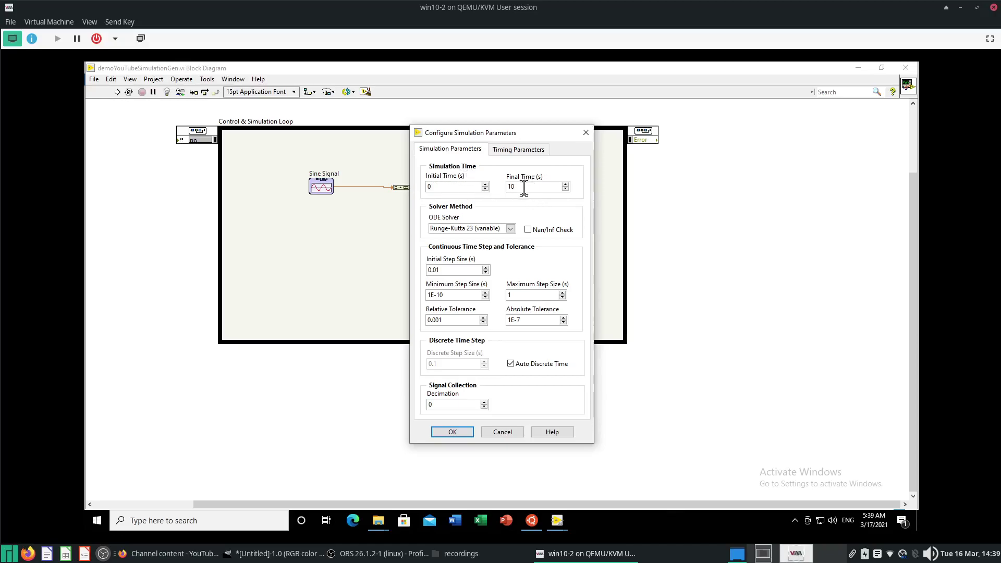
- Nudge the Control & Simulation Loop left and change its Final Time from 10 to 1000 seconds
click(586, 132)
key(ctrl+e)
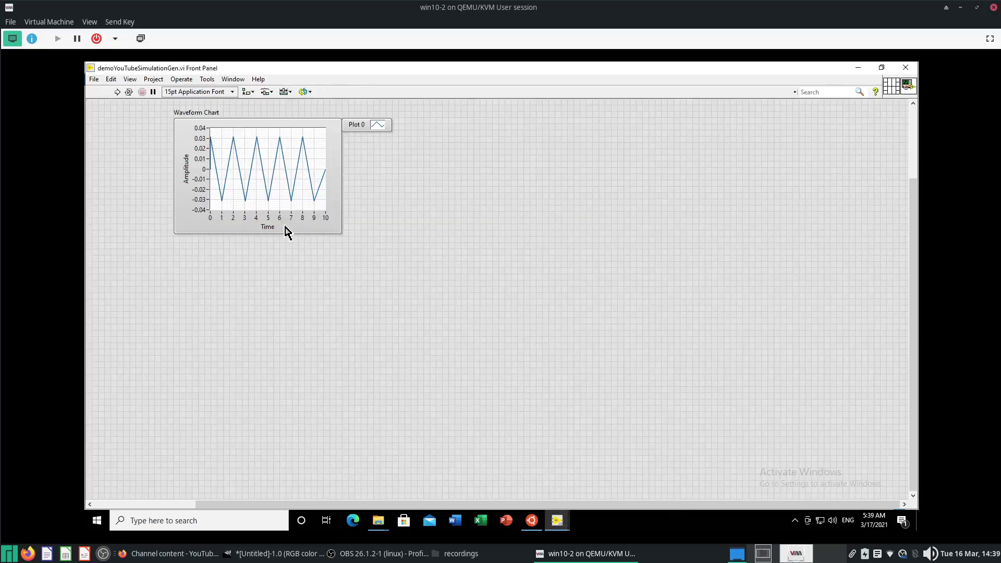
click(208, 214)
key(ctrl+e)
click(202, 141)
drag(202, 141, 199, 141)
double_click(201, 137)
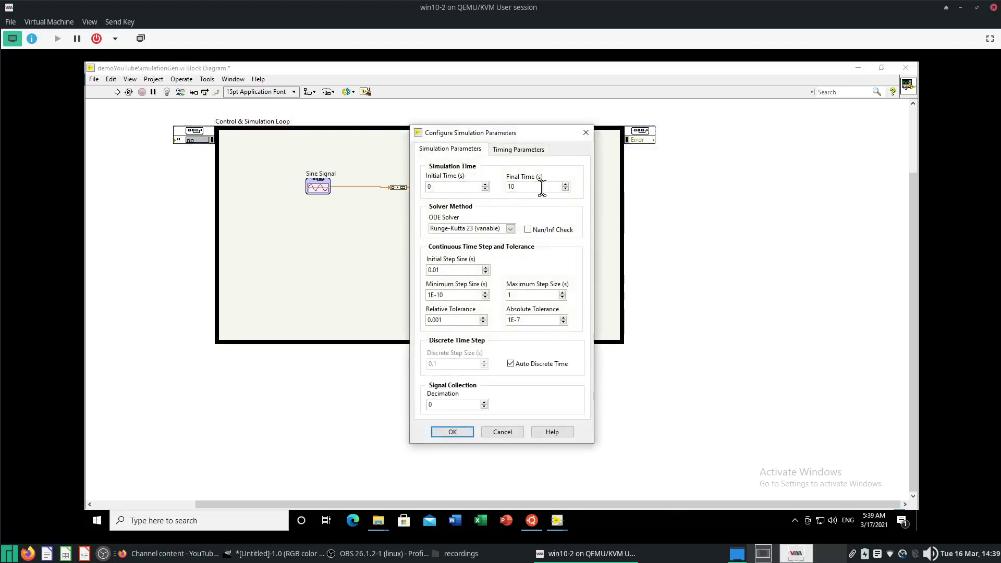
text(1000)
click(453, 432)
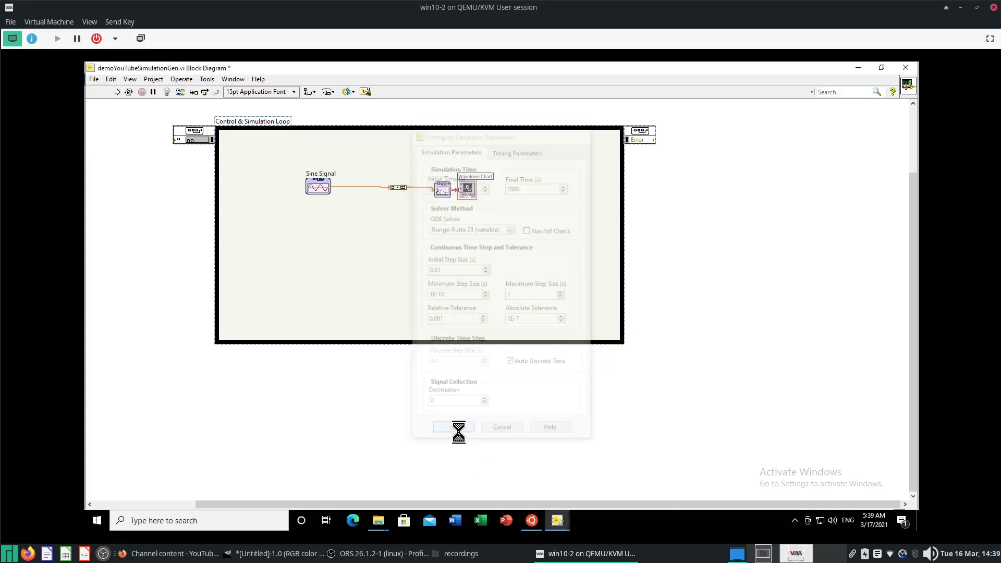
key(ctrl+e)
- Run the demo VI, check the chart plots up to about 999 s, then reopen the loop's simulation parameters
click(117, 92)
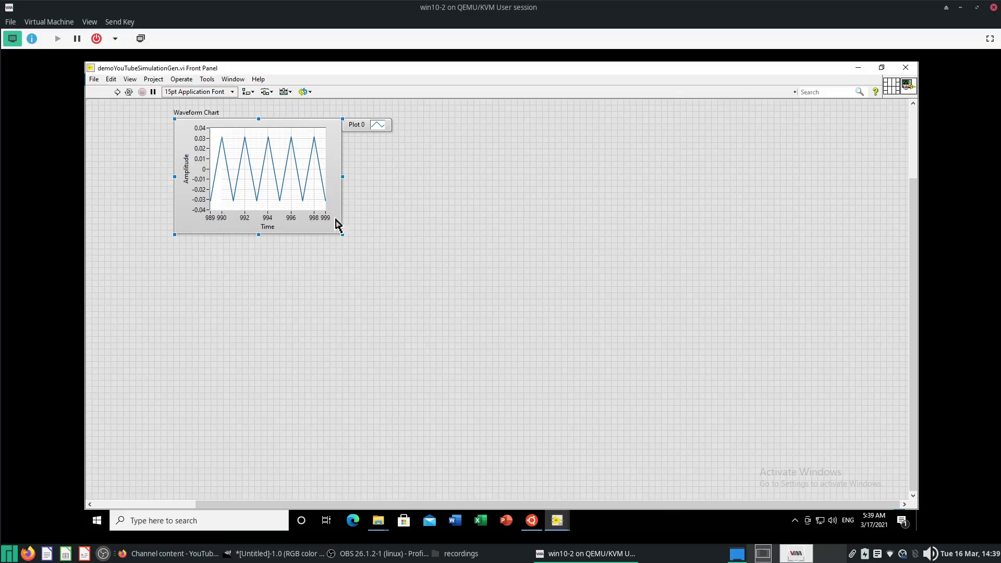
click(319, 230)
click(568, 328)
click(334, 232)
key(ctrl+e)
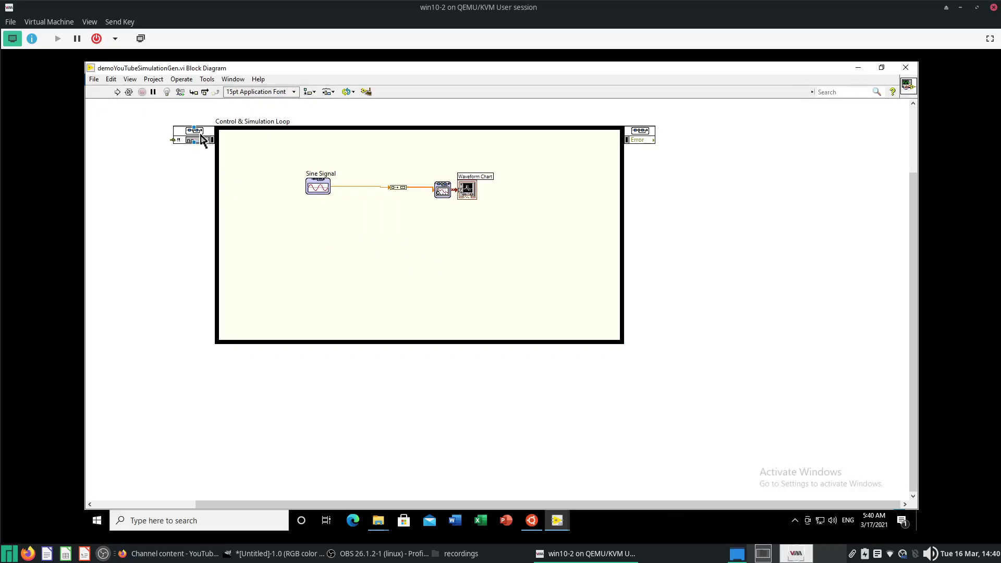
double_click(202, 141)
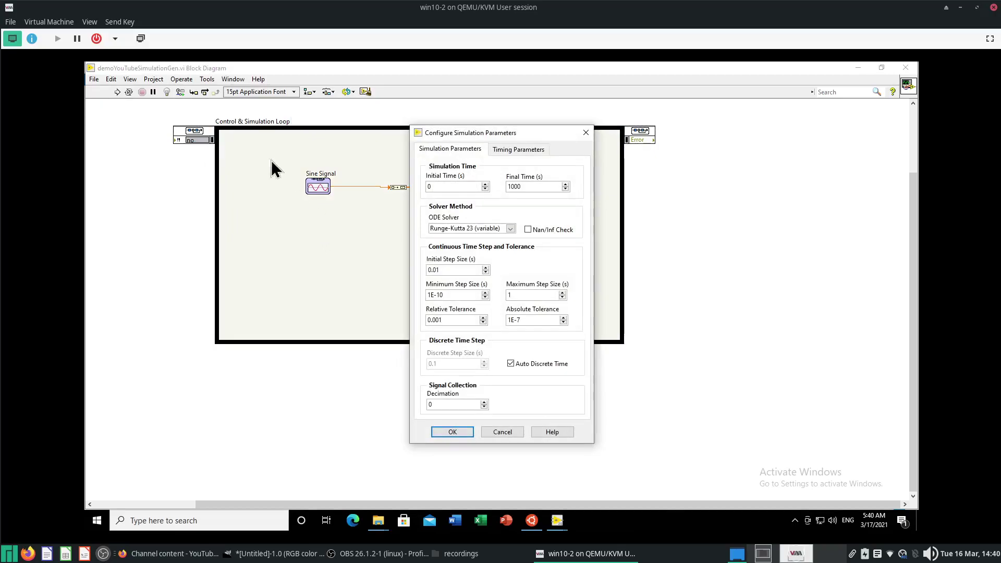
- Enable Synchronize Loop to Timing Source with the 1 kHz Clock, Period 1000, and apply it
click(506, 149)
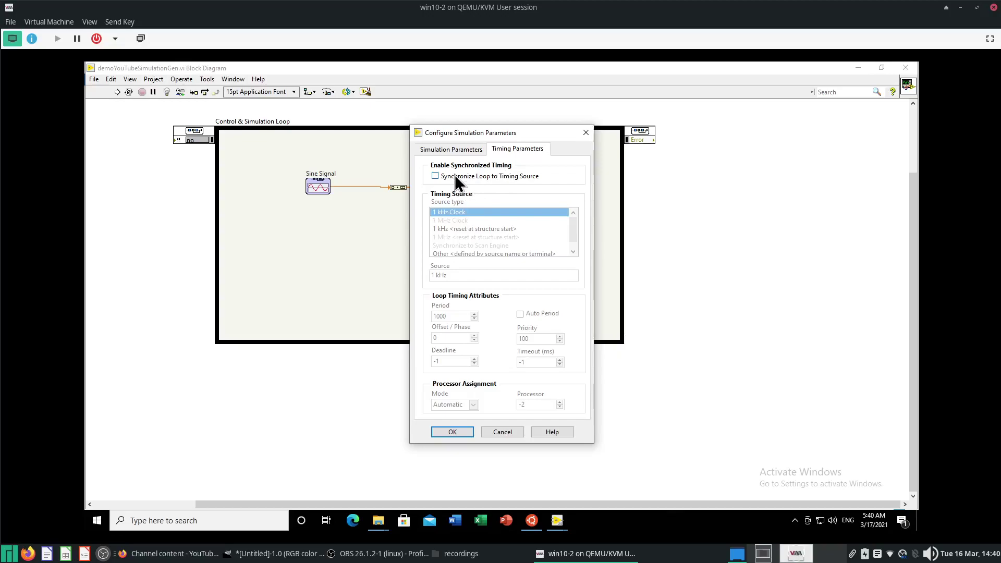
click(434, 176)
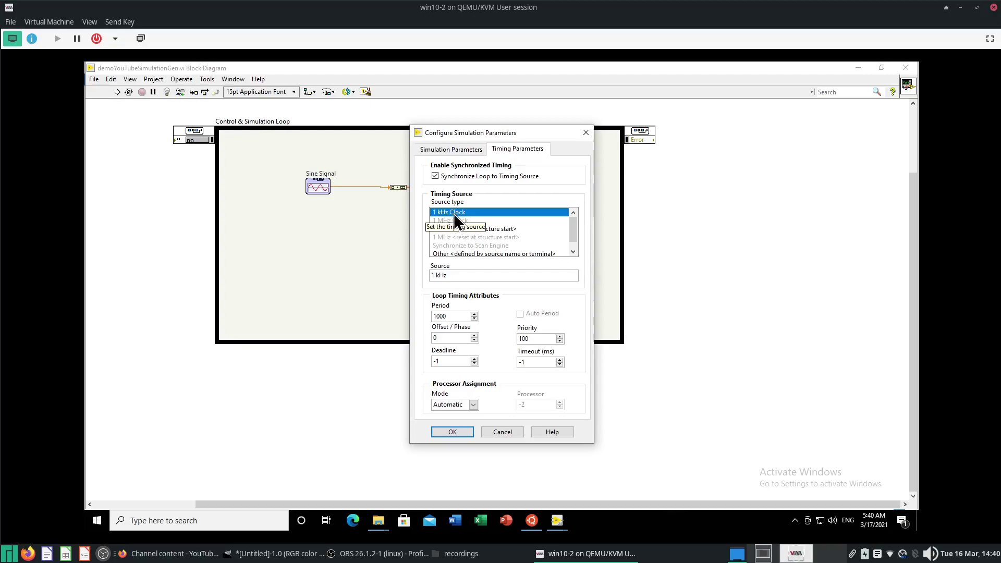
mouse_move(572, 225)
mouse_down()
mouse_move(572, 243)
mouse_move(561, 222)
mouse_up()
click(456, 431)
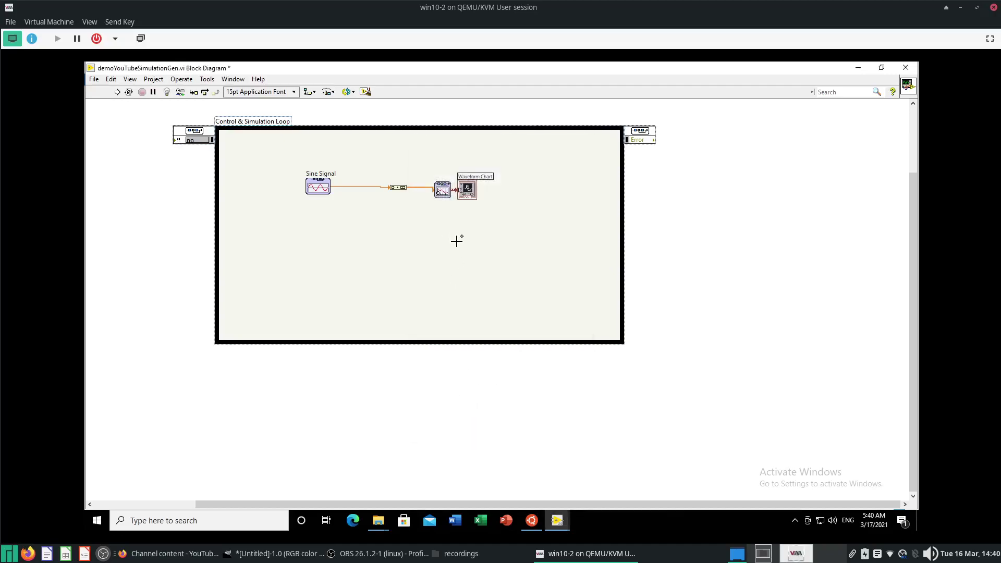